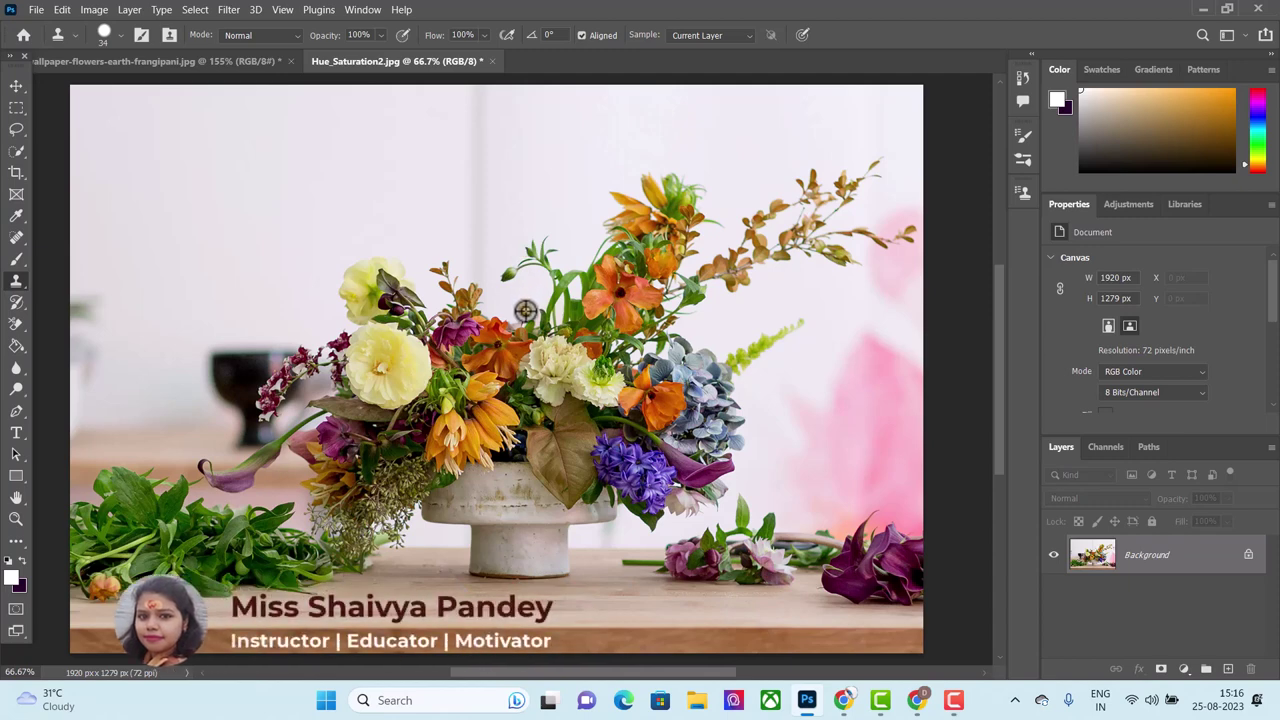
Clone-paint the pale yellow rose into the empty gap above the bouquet's centre stem.
{"action": "left_click_drag", "start_coordinate": [522, 293], "coordinate": [514, 297]}
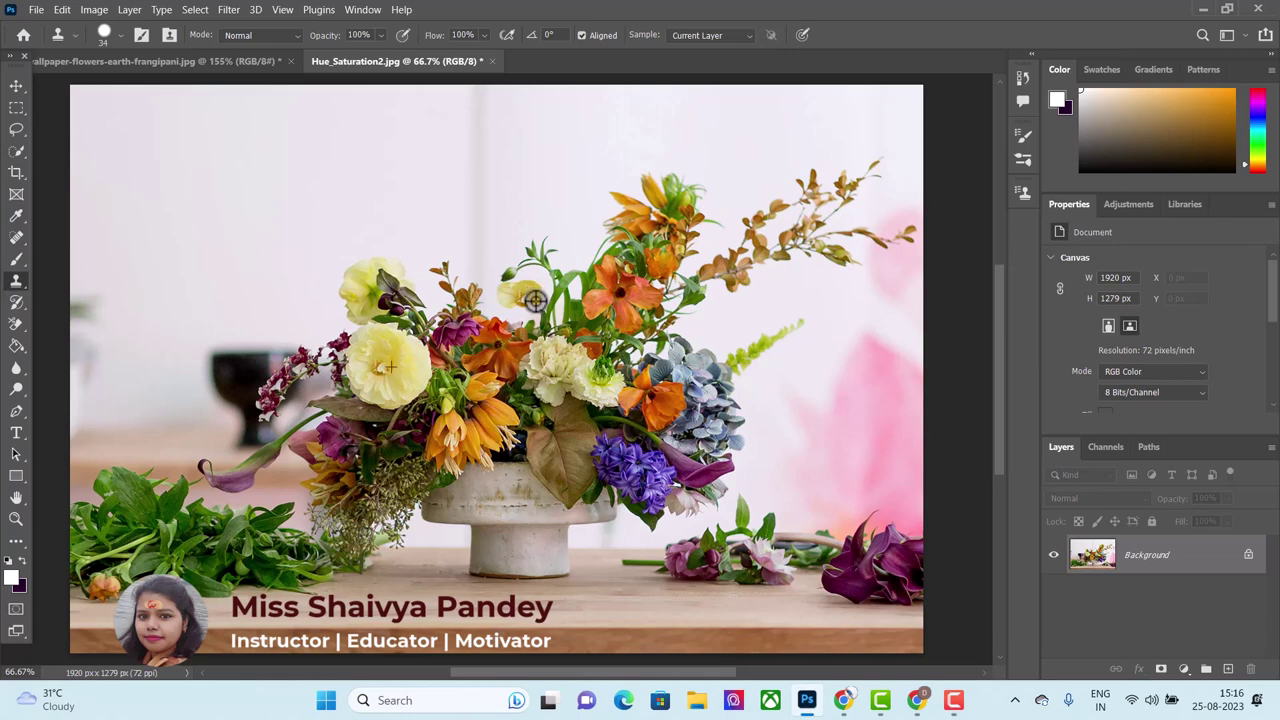
{"action": "mouse_move", "coordinate": [510, 310]}
{"action": "left_mouse_down"}
{"action": "mouse_move", "coordinate": [531, 282]}
{"action": "mouse_move", "coordinate": [502, 302]}
{"action": "mouse_move", "coordinate": [511, 317]}
{"action": "mouse_move", "coordinate": [507, 267]}
{"action": "mouse_move", "coordinate": [505, 315]}
{"action": "mouse_move", "coordinate": [515, 300]}
{"action": "mouse_move", "coordinate": [530, 315]}
{"action": "mouse_move", "coordinate": [512, 290]}
{"action": "mouse_move", "coordinate": [536, 312]}
{"action": "mouse_move", "coordinate": [512, 312]}
{"action": "mouse_move", "coordinate": [520, 278]}
{"action": "mouse_move", "coordinate": [538, 280]}
{"action": "mouse_move", "coordinate": [545, 300]}
{"action": "mouse_move", "coordinate": [530, 316]}
{"action": "mouse_move", "coordinate": [514, 310]}
{"action": "mouse_move", "coordinate": [510, 283]}
{"action": "mouse_move", "coordinate": [538, 276]}
{"action": "mouse_move", "coordinate": [519, 268]}
{"action": "mouse_move", "coordinate": [503, 288]}
{"action": "mouse_move", "coordinate": [532, 318]}
{"action": "mouse_move", "coordinate": [508, 295]}
{"action": "left_mouse_up"}
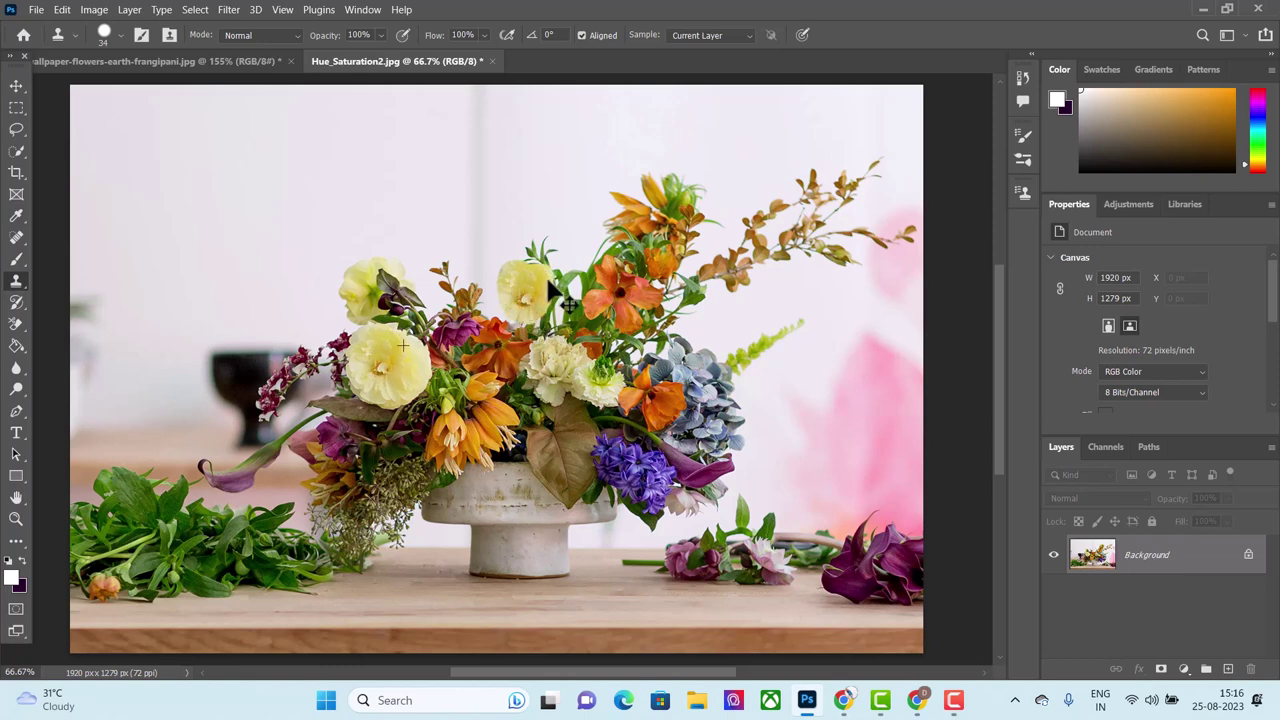
{"action": "left_click_drag", "start_coordinate": [548, 293], "coordinate": [508, 275]}
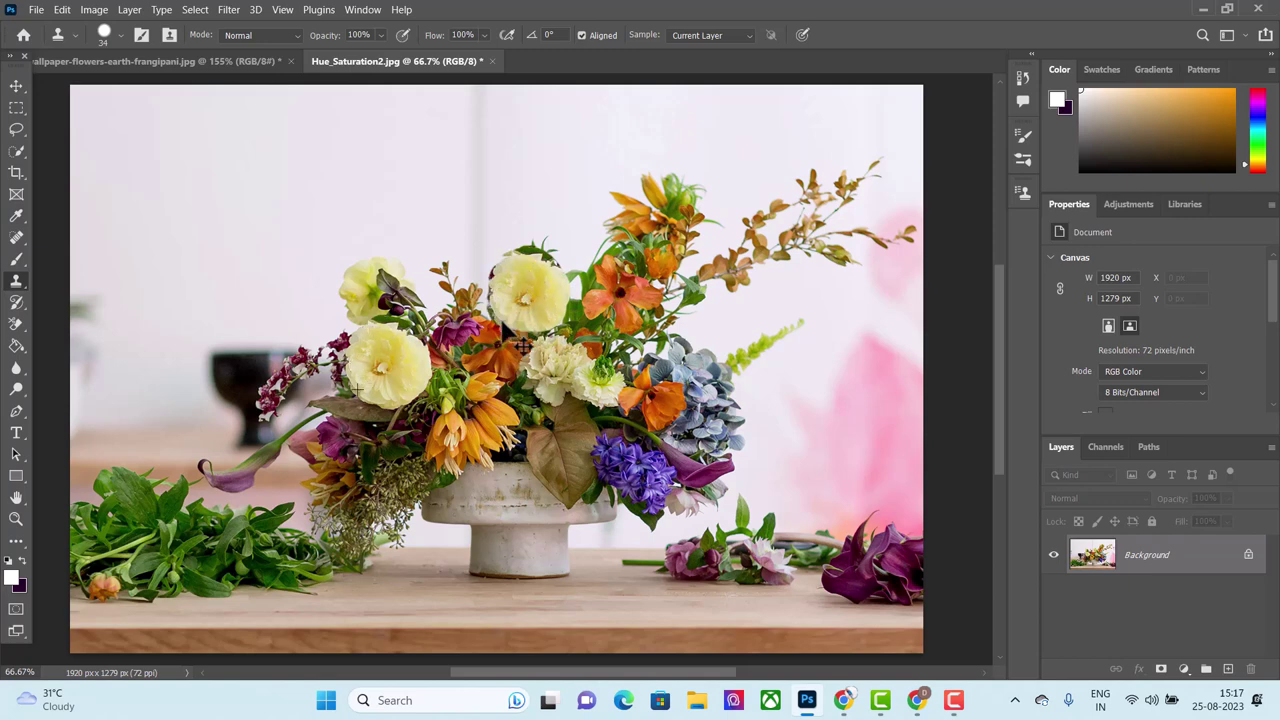
{"action": "mouse_move", "coordinate": [585, 330]}
{"action": "left_mouse_down"}
{"action": "mouse_move", "coordinate": [510, 308]}
{"action": "mouse_move", "coordinate": [496, 288]}
{"action": "left_mouse_up"}
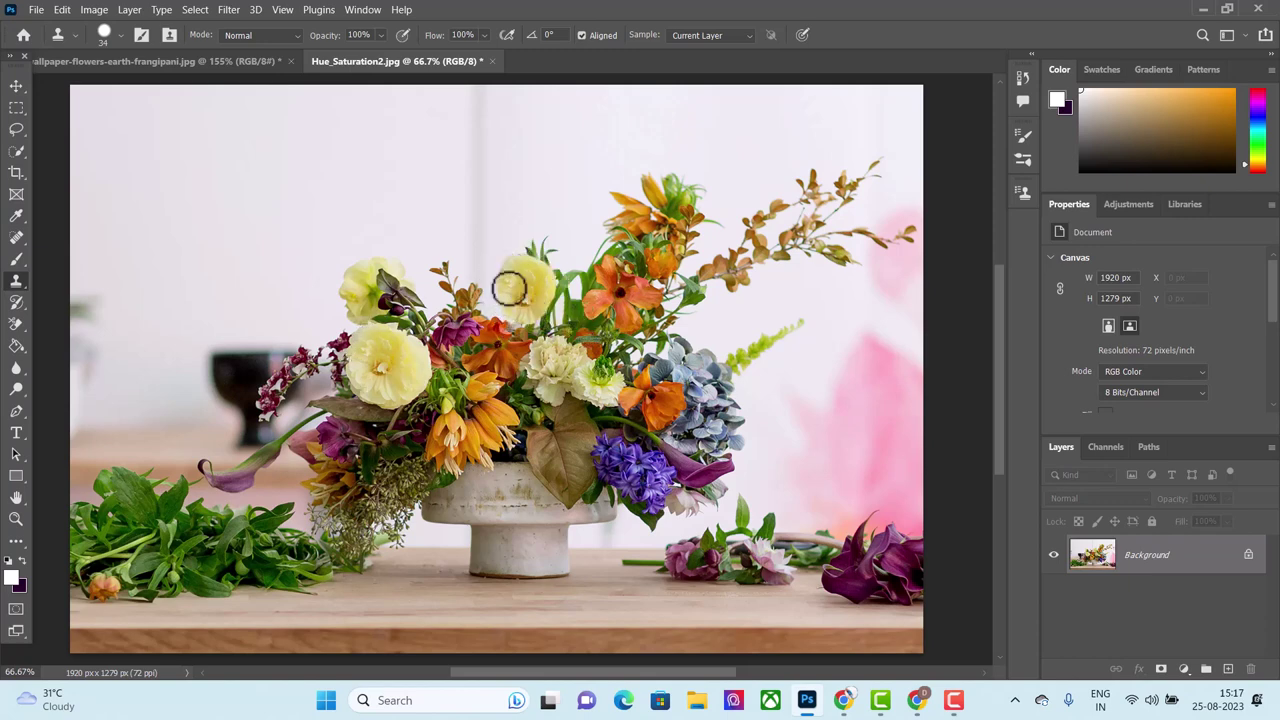
Shrink the Clone Stamp brush to 21 px.
{"action": "left_click", "coordinate": [118, 35]}
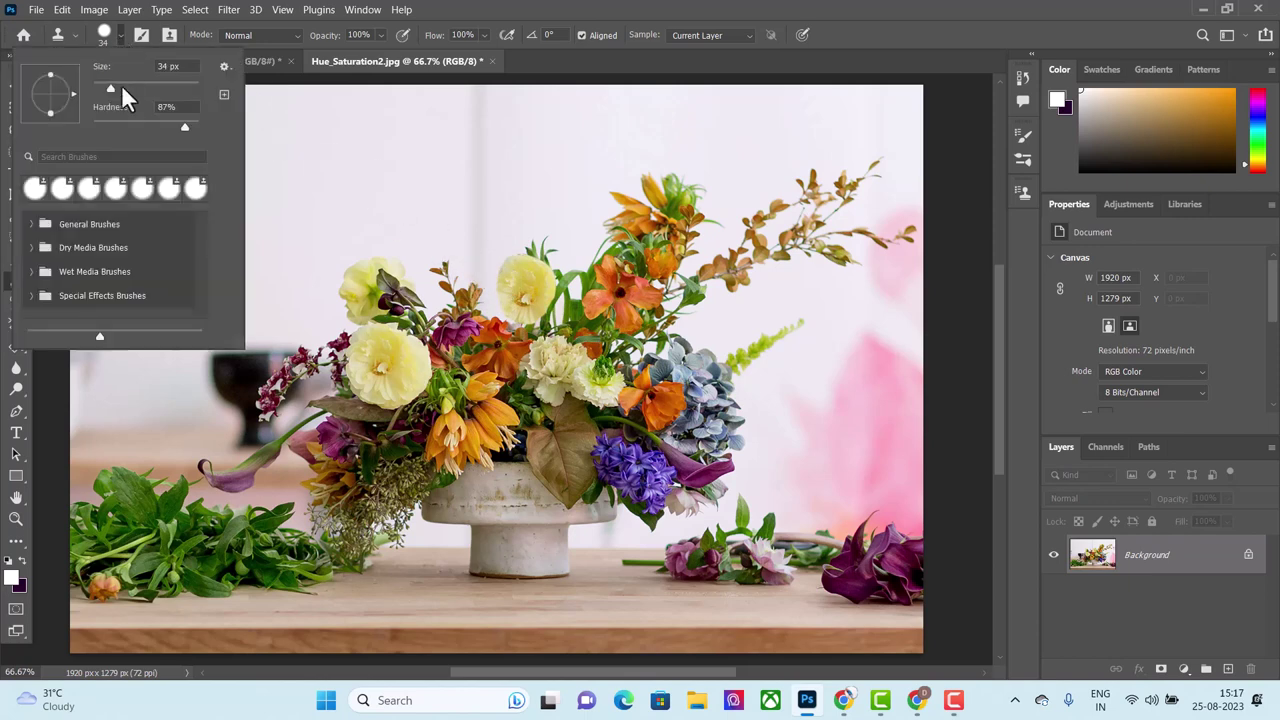
{"action": "left_click_drag", "start_coordinate": [113, 87], "coordinate": [103, 87]}
{"action": "left_click", "coordinate": [509, 320]}
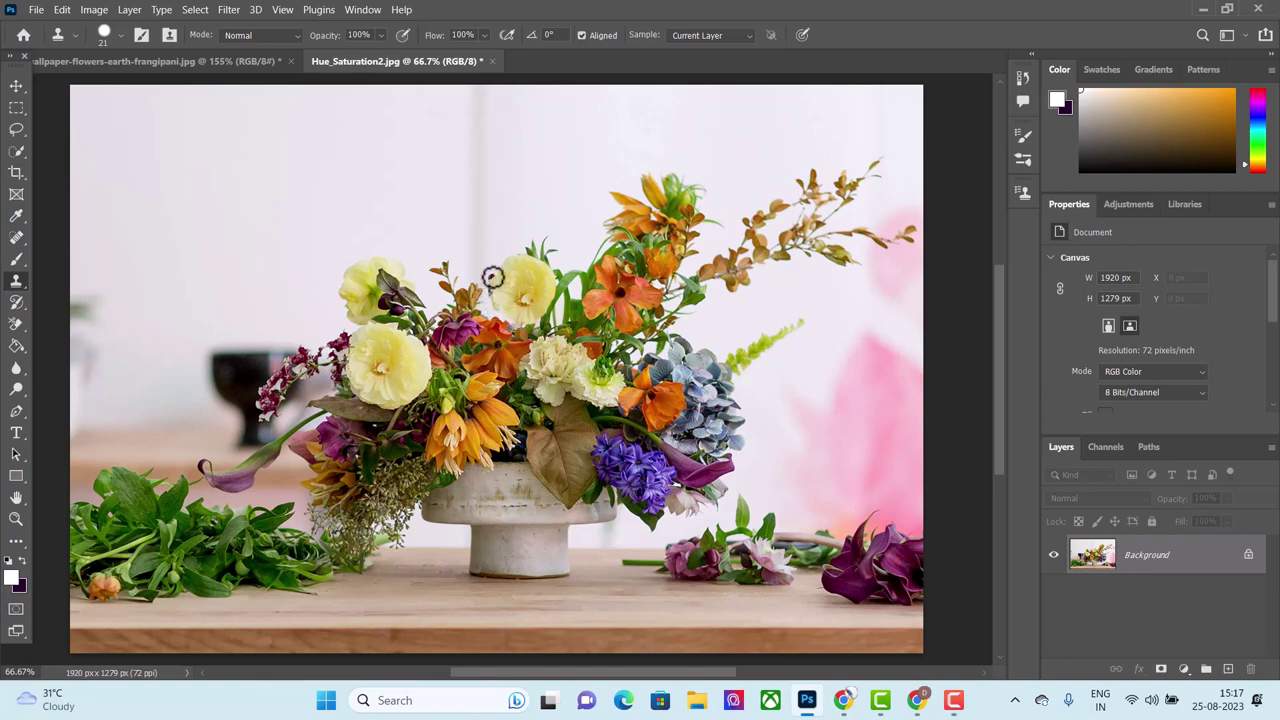
Fill out the cloned rose's petals and centre, then bring up the frangipani photo.
{"action": "mouse_move", "coordinate": [493, 277]}
{"action": "left_mouse_down"}
{"action": "mouse_move", "coordinate": [507, 314]}
{"action": "mouse_move", "coordinate": [557, 316]}
{"action": "mouse_move", "coordinate": [521, 328]}
{"action": "left_mouse_up"}
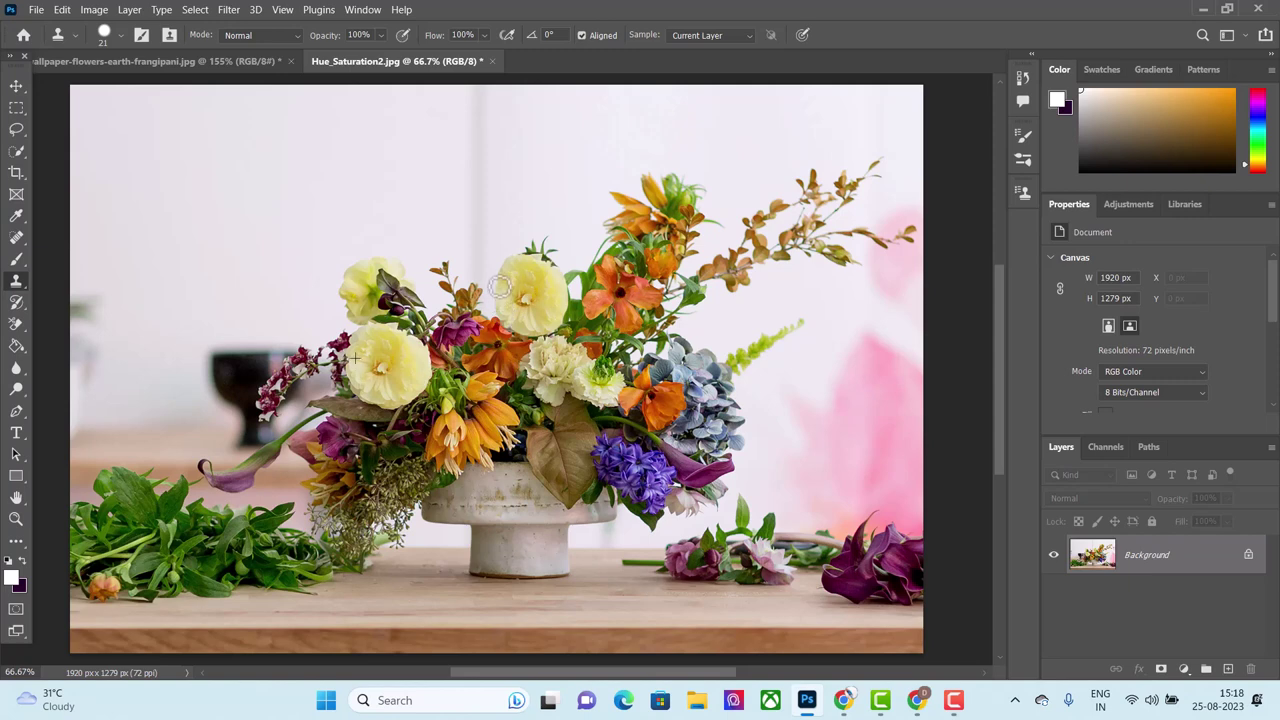
{"action": "mouse_move", "coordinate": [499, 287]}
{"action": "left_mouse_down"}
{"action": "mouse_move", "coordinate": [535, 265]}
{"action": "mouse_move", "coordinate": [496, 300]}
{"action": "mouse_move", "coordinate": [509, 258]}
{"action": "left_mouse_up"}
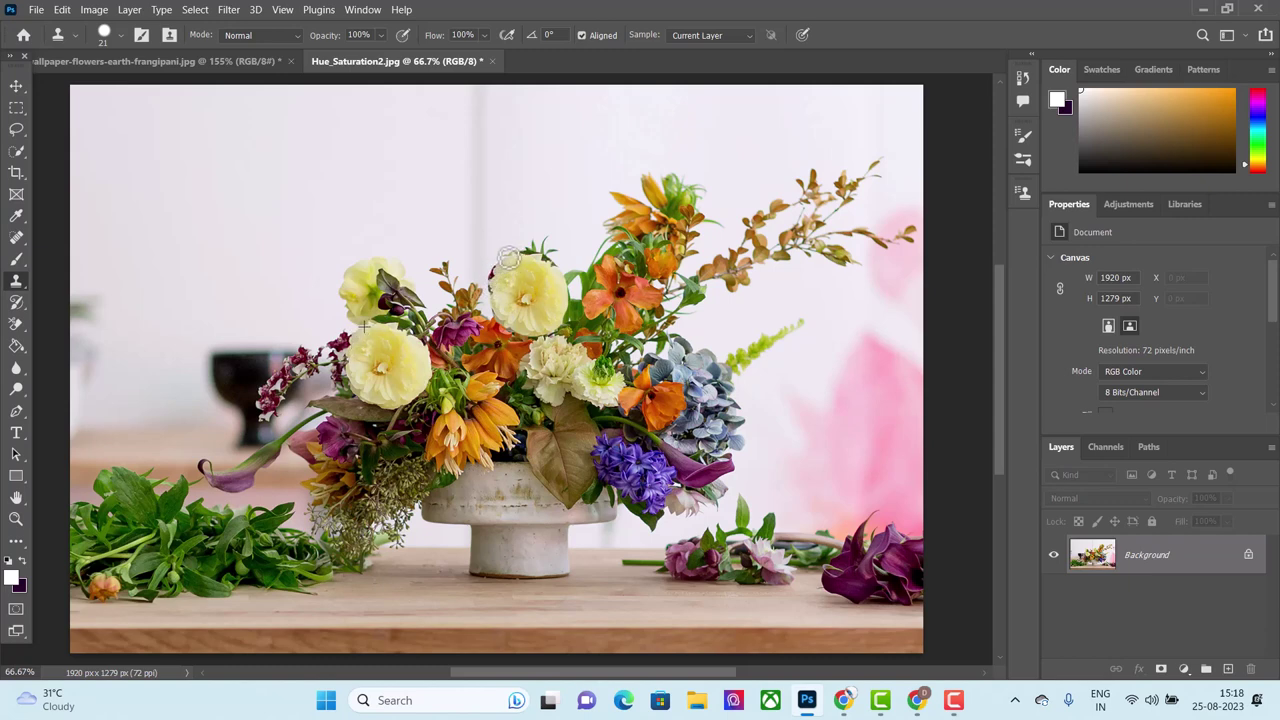
{"action": "left_click_drag", "start_coordinate": [508, 259], "coordinate": [546, 325]}
{"action": "left_click", "coordinate": [258, 63]}
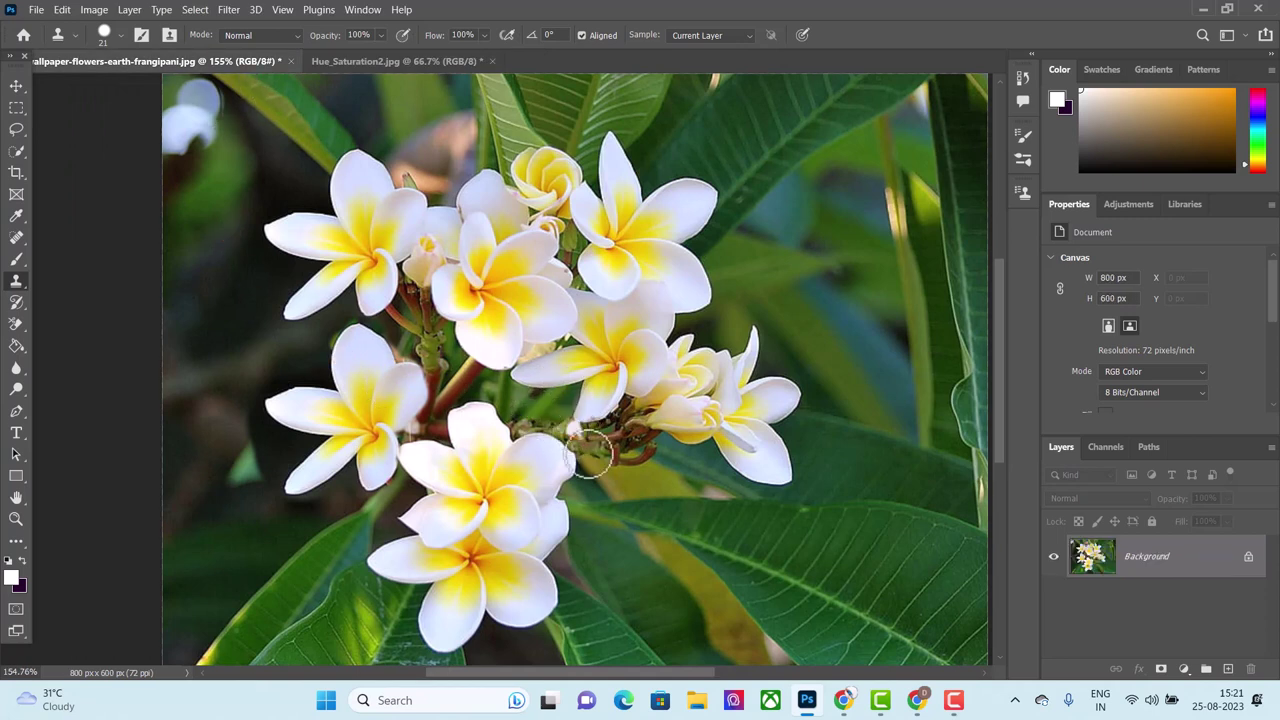
Reselect the Clone Stamp Tool and undo the extra cloned blossom on the left.
{"action": "right_click", "coordinate": [16, 278]}
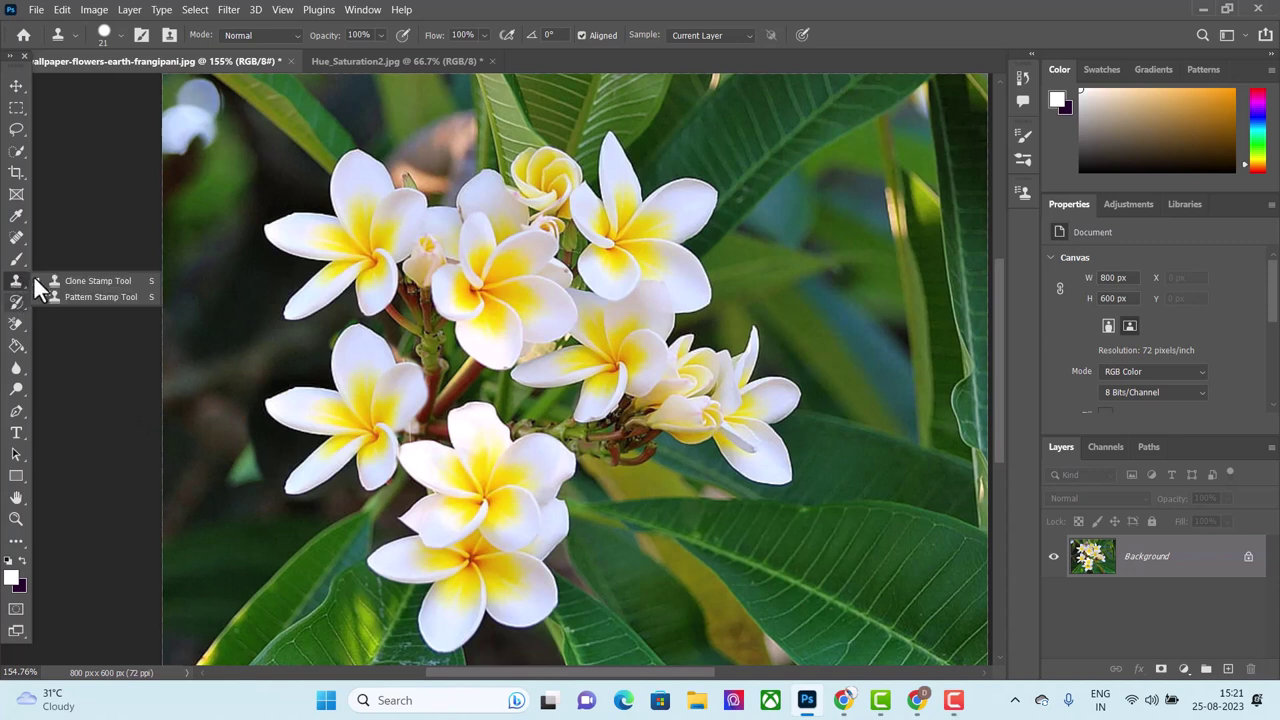
{"action": "left_click", "coordinate": [91, 283]}
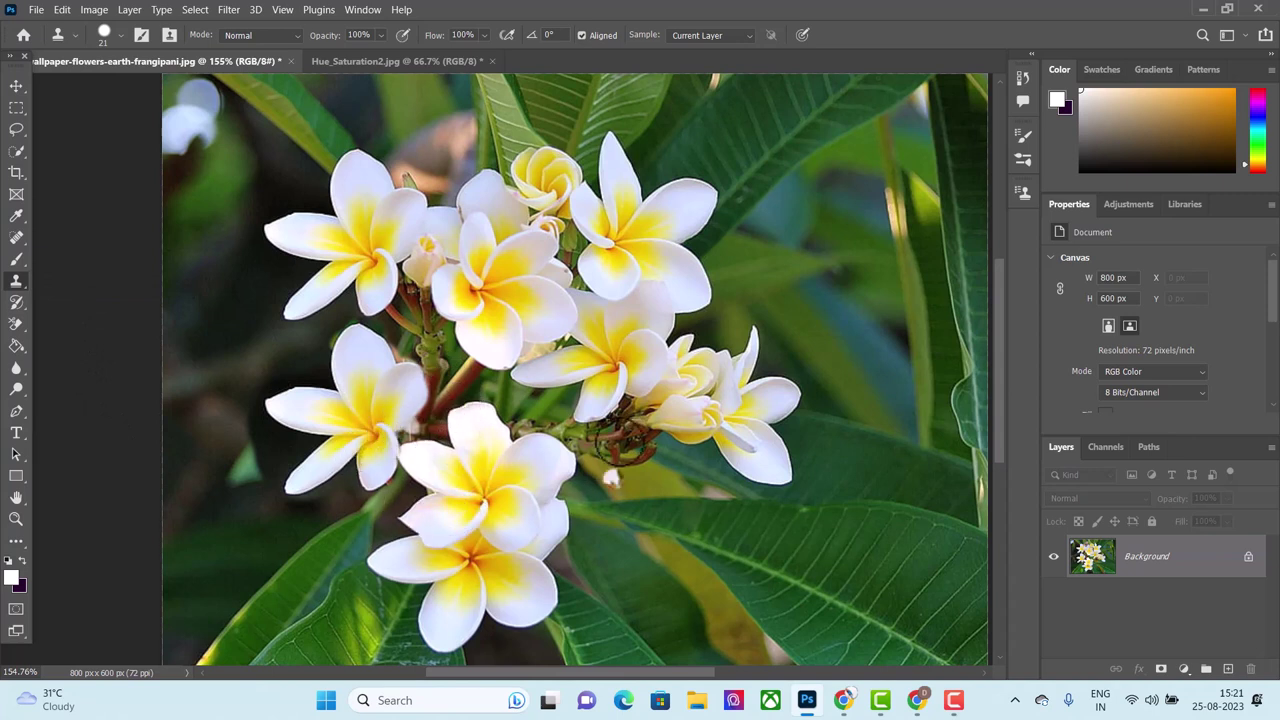
{"action": "key", "text": "ctrl+z"}
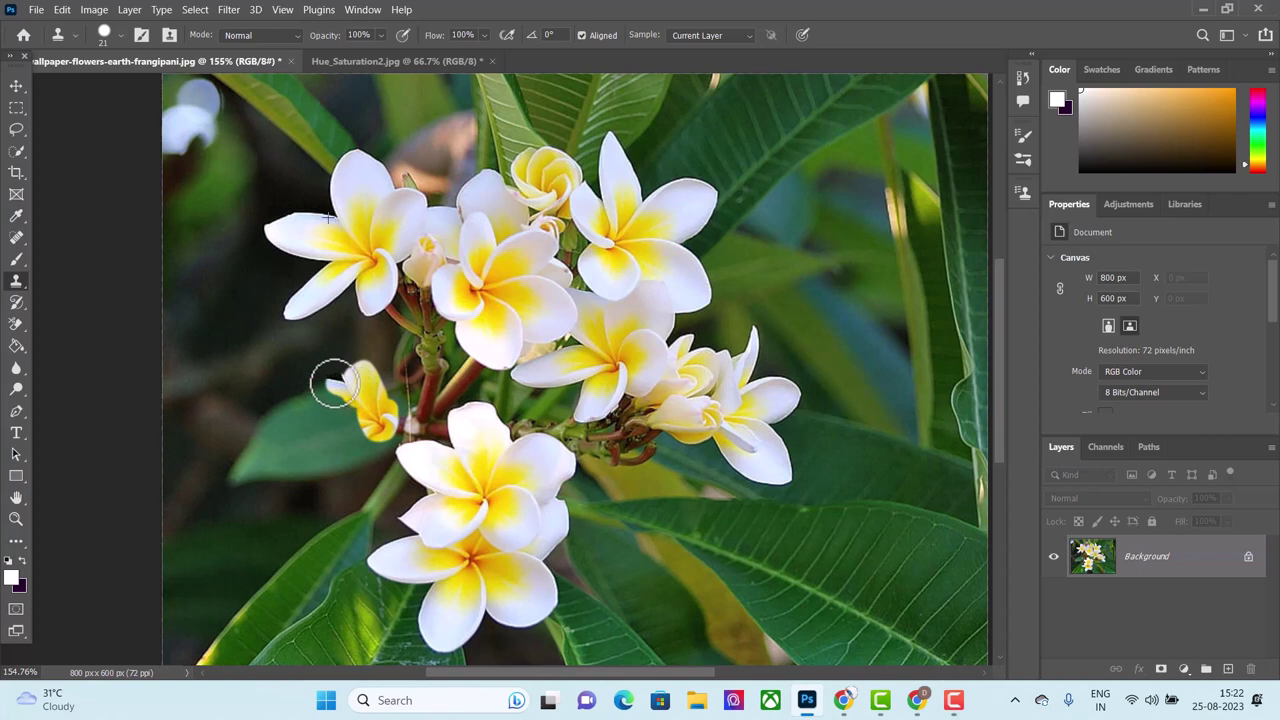
Clone white petals onto the left leaves, undoing one bad stroke and repainting it.
{"action": "mouse_move", "coordinate": [343, 397]}
{"action": "left_mouse_down"}
{"action": "mouse_move", "coordinate": [350, 415]}
{"action": "mouse_move", "coordinate": [305, 410]}
{"action": "mouse_move", "coordinate": [380, 428]}
{"action": "mouse_move", "coordinate": [310, 447]}
{"action": "mouse_move", "coordinate": [350, 444]}
{"action": "mouse_move", "coordinate": [320, 474]}
{"action": "mouse_move", "coordinate": [363, 451]}
{"action": "mouse_move", "coordinate": [307, 480]}
{"action": "mouse_move", "coordinate": [339, 475]}
{"action": "mouse_move", "coordinate": [371, 446]}
{"action": "mouse_move", "coordinate": [368, 470]}
{"action": "mouse_move", "coordinate": [392, 420]}
{"action": "mouse_move", "coordinate": [374, 354]}
{"action": "mouse_move", "coordinate": [358, 382]}
{"action": "mouse_move", "coordinate": [349, 366]}
{"action": "mouse_move", "coordinate": [375, 353]}
{"action": "mouse_move", "coordinate": [404, 421]}
{"action": "left_mouse_up"}
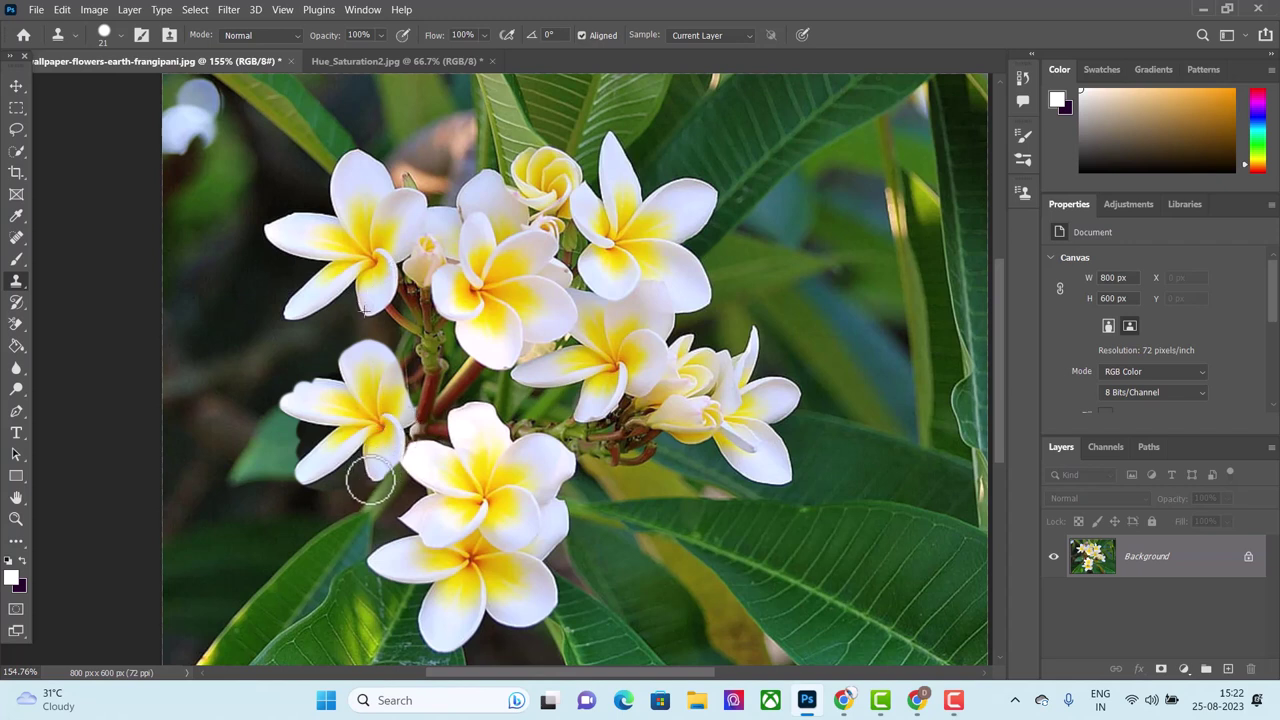
{"action": "left_click_drag", "start_coordinate": [378, 461], "coordinate": [373, 469]}
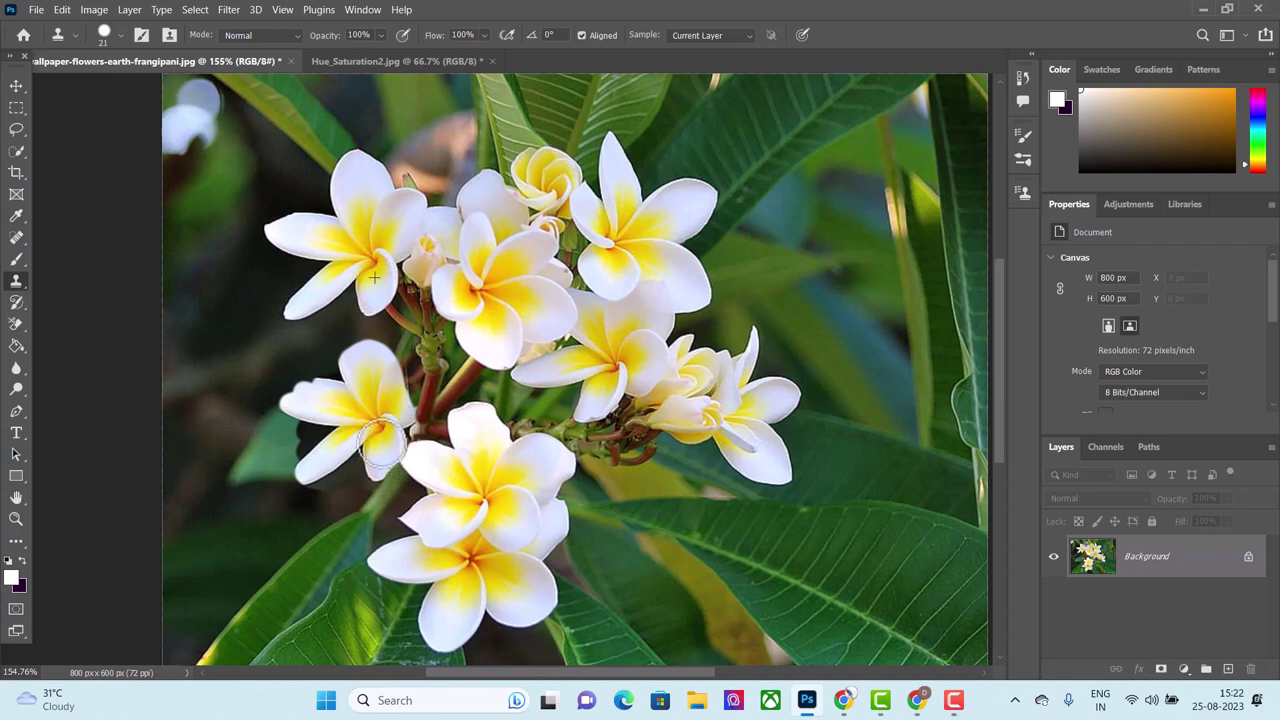
{"action": "key", "text": "ctrl+z"}
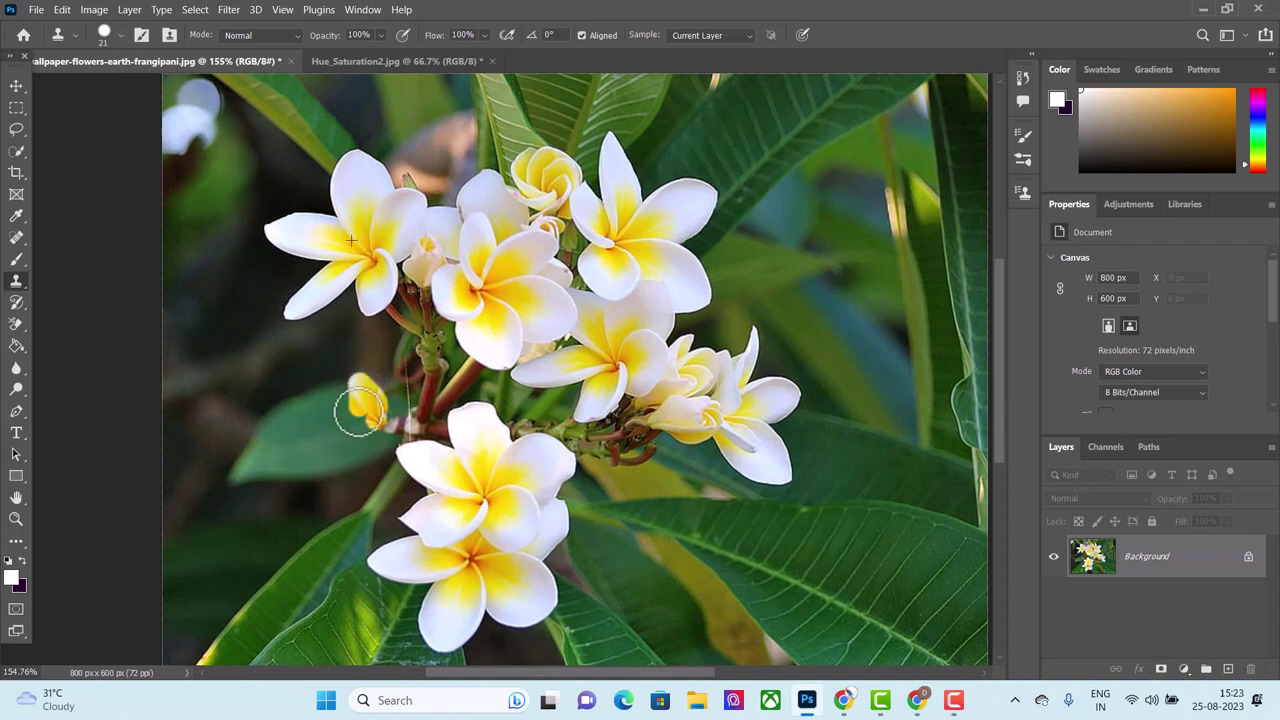
{"action": "mouse_move", "coordinate": [385, 410]}
{"action": "left_mouse_down"}
{"action": "mouse_move", "coordinate": [423, 408]}
{"action": "mouse_move", "coordinate": [426, 425]}
{"action": "mouse_move", "coordinate": [388, 465]}
{"action": "mouse_move", "coordinate": [374, 429]}
{"action": "mouse_move", "coordinate": [357, 457]}
{"action": "mouse_move", "coordinate": [323, 457]}
{"action": "mouse_move", "coordinate": [337, 434]}
{"action": "mouse_move", "coordinate": [300, 455]}
{"action": "mouse_move", "coordinate": [334, 430]}
{"action": "mouse_move", "coordinate": [330, 403]}
{"action": "mouse_move", "coordinate": [316, 410]}
{"action": "mouse_move", "coordinate": [320, 372]}
{"action": "mouse_move", "coordinate": [358, 390]}
{"action": "mouse_move", "coordinate": [348, 335]}
{"action": "mouse_move", "coordinate": [368, 375]}
{"action": "mouse_move", "coordinate": [369, 340]}
{"action": "mouse_move", "coordinate": [372, 396]}
{"action": "mouse_move", "coordinate": [357, 336]}
{"action": "mouse_move", "coordinate": [388, 362]}
{"action": "mouse_move", "coordinate": [385, 395]}
{"action": "mouse_move", "coordinate": [420, 355]}
{"action": "mouse_move", "coordinate": [420, 395]}
{"action": "mouse_move", "coordinate": [455, 371]}
{"action": "mouse_move", "coordinate": [430, 404]}
{"action": "mouse_move", "coordinate": [426, 375]}
{"action": "mouse_move", "coordinate": [378, 356]}
{"action": "mouse_move", "coordinate": [368, 330]}
{"action": "mouse_move", "coordinate": [396, 361]}
{"action": "left_mouse_up"}
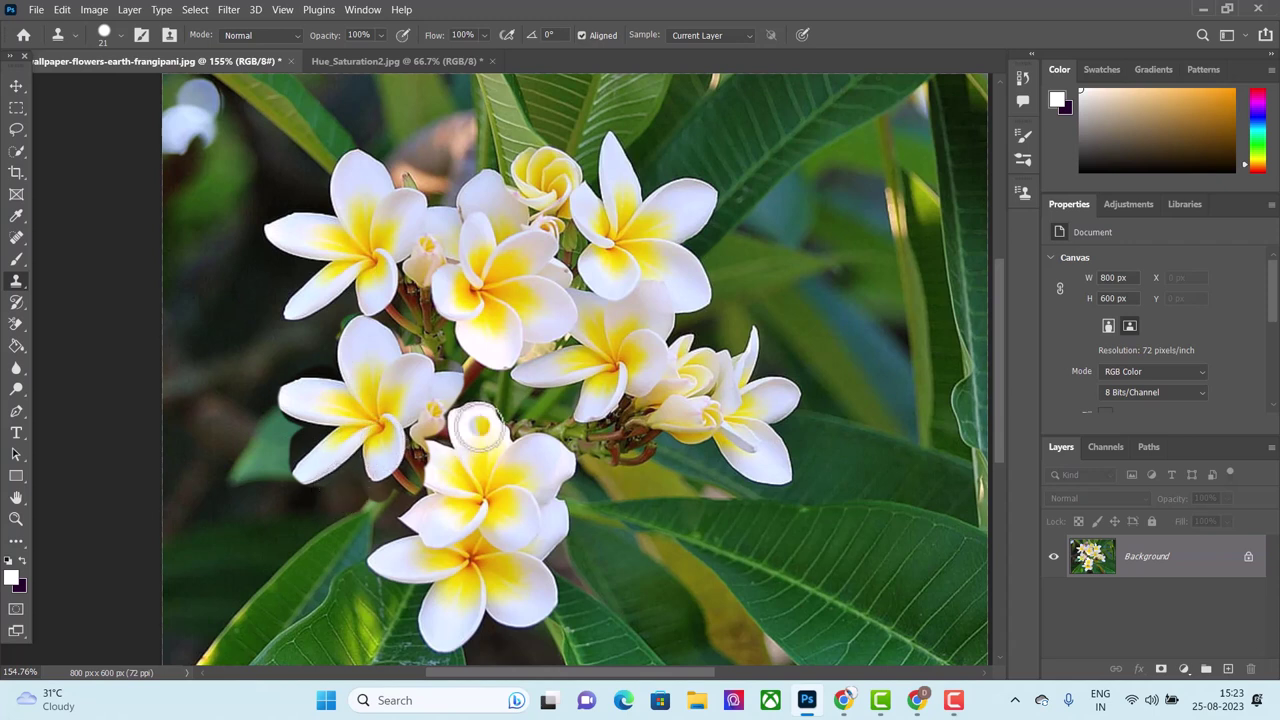
Sample the spiral bud at the top and clone it below the cluster's right side.
{"action": "left_click", "coordinate": [491, 497]}
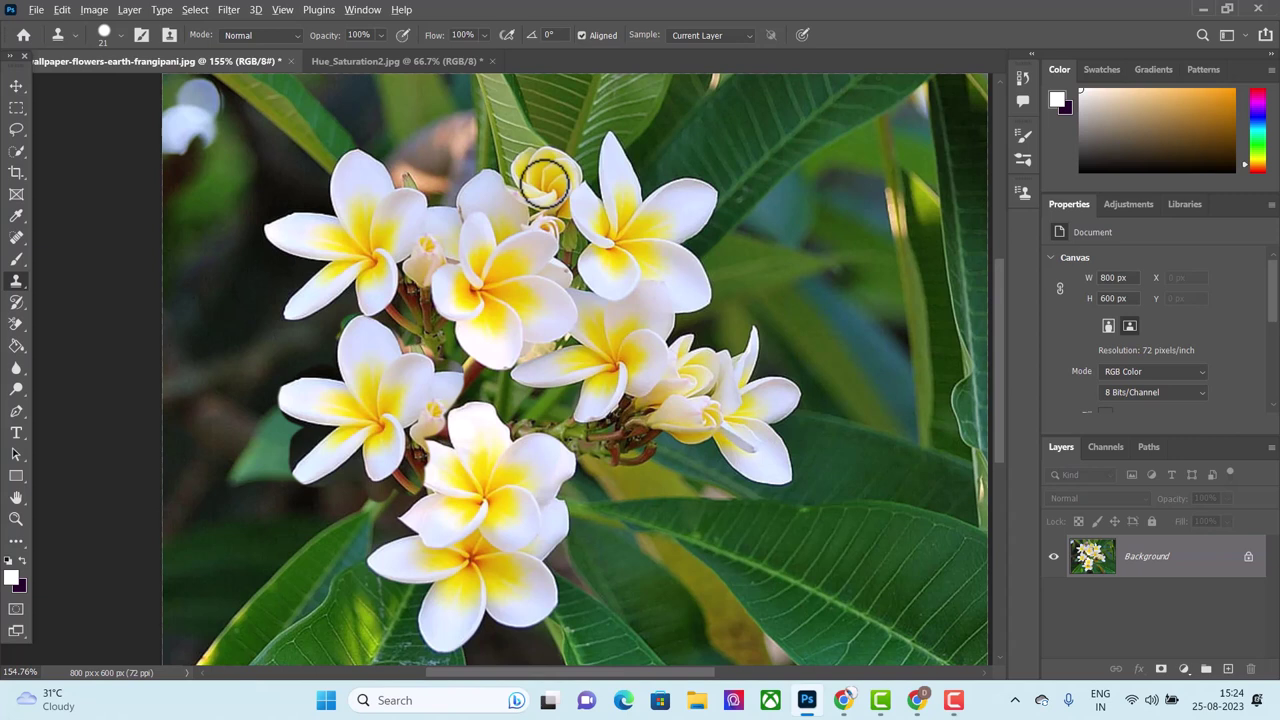
{"action": "left_click", "coordinate": [543, 183], "text": "alt"}
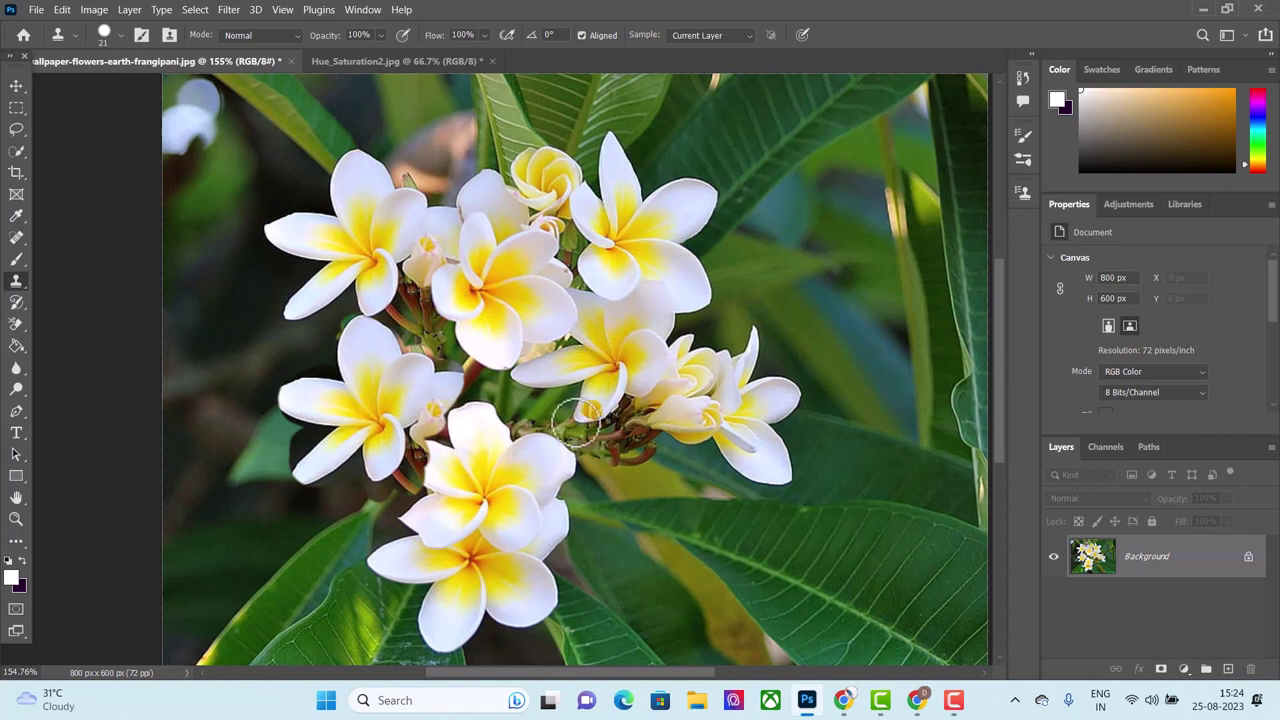
{"action": "left_click_drag", "start_coordinate": [640, 477], "coordinate": [638, 483]}
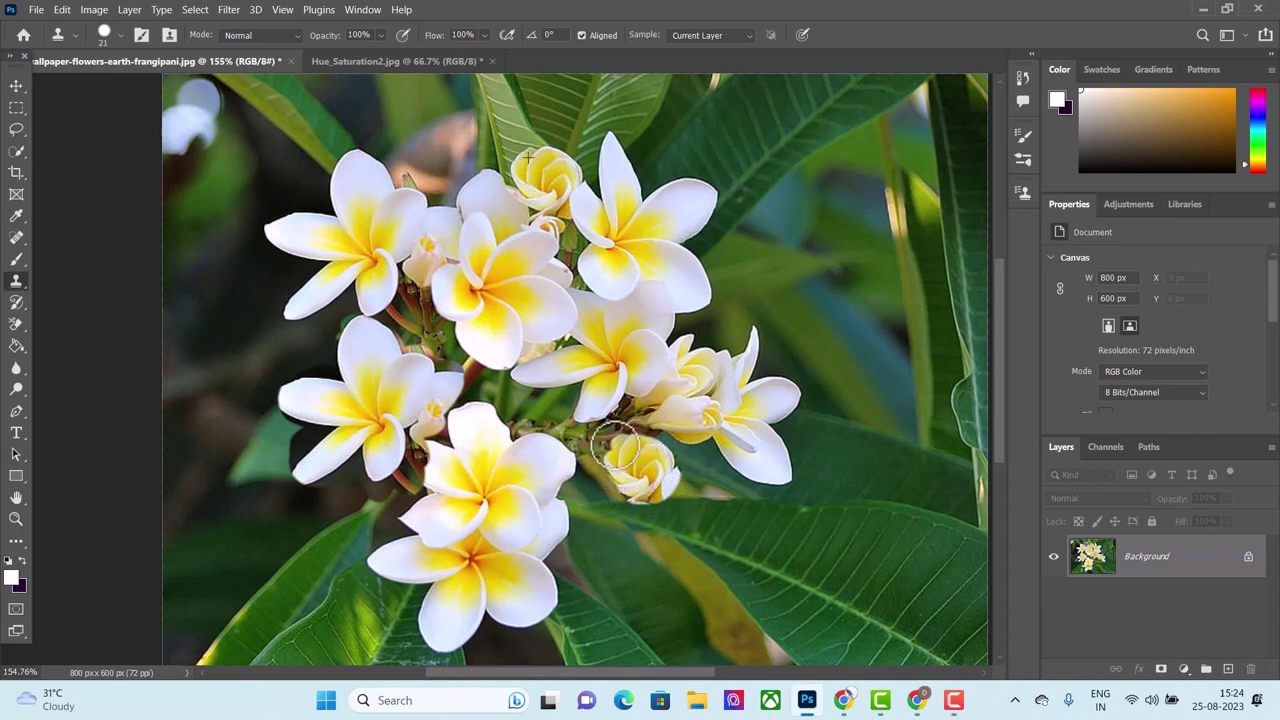
{"action": "mouse_move", "coordinate": [615, 462]}
{"action": "left_mouse_down"}
{"action": "mouse_move", "coordinate": [668, 472]}
{"action": "mouse_move", "coordinate": [612, 442]}
{"action": "mouse_move", "coordinate": [669, 486]}
{"action": "mouse_move", "coordinate": [648, 502]}
{"action": "mouse_move", "coordinate": [626, 488]}
{"action": "mouse_move", "coordinate": [626, 464]}
{"action": "mouse_move", "coordinate": [672, 469]}
{"action": "mouse_move", "coordinate": [632, 482]}
{"action": "left_mouse_up"}
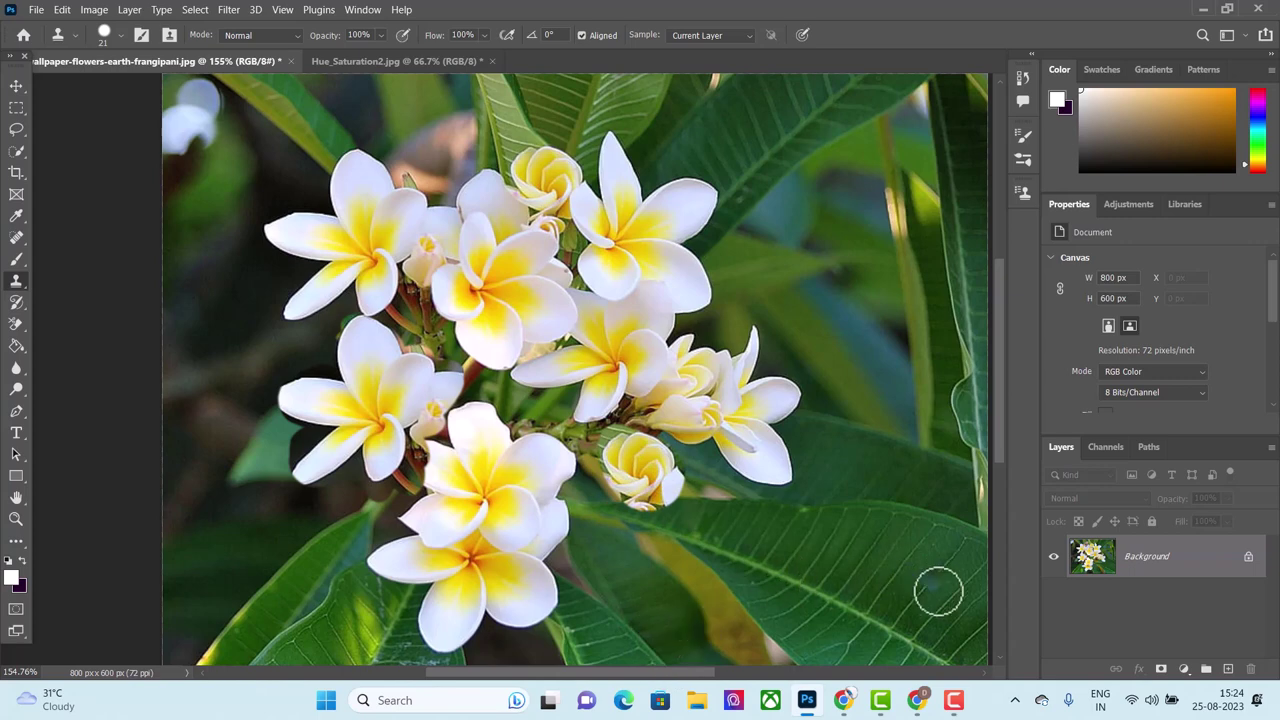